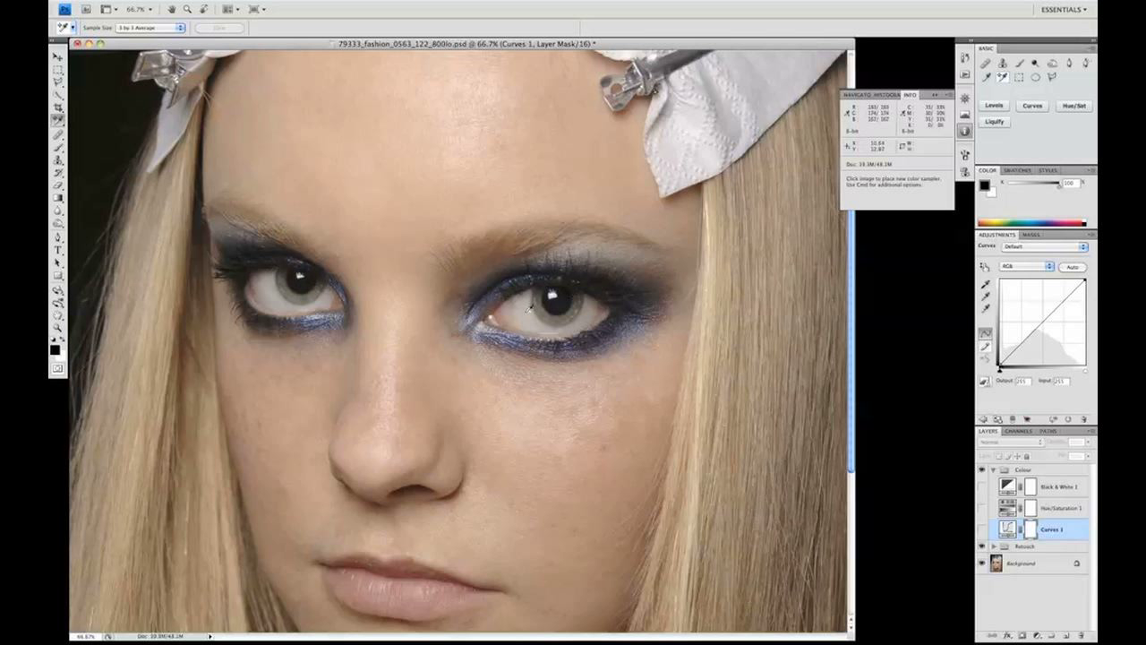
# Step: Add colour sampler #1 on the right eye's white and sampler #2 on its pupil
pyautogui.click(529, 315)
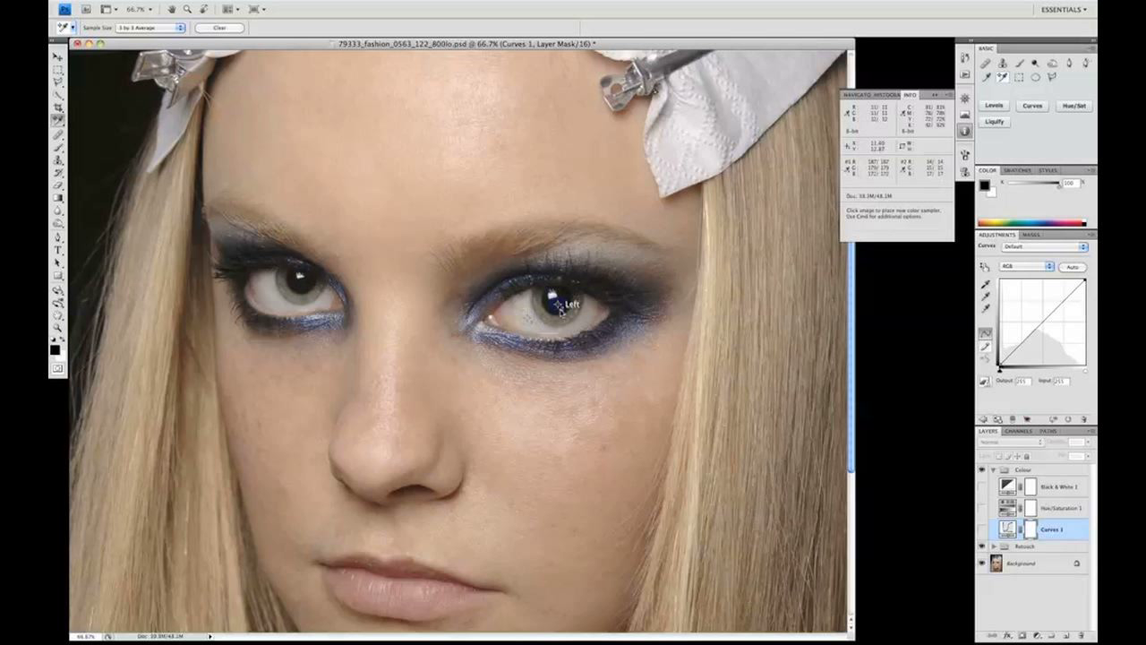
pyautogui.click(558, 305)
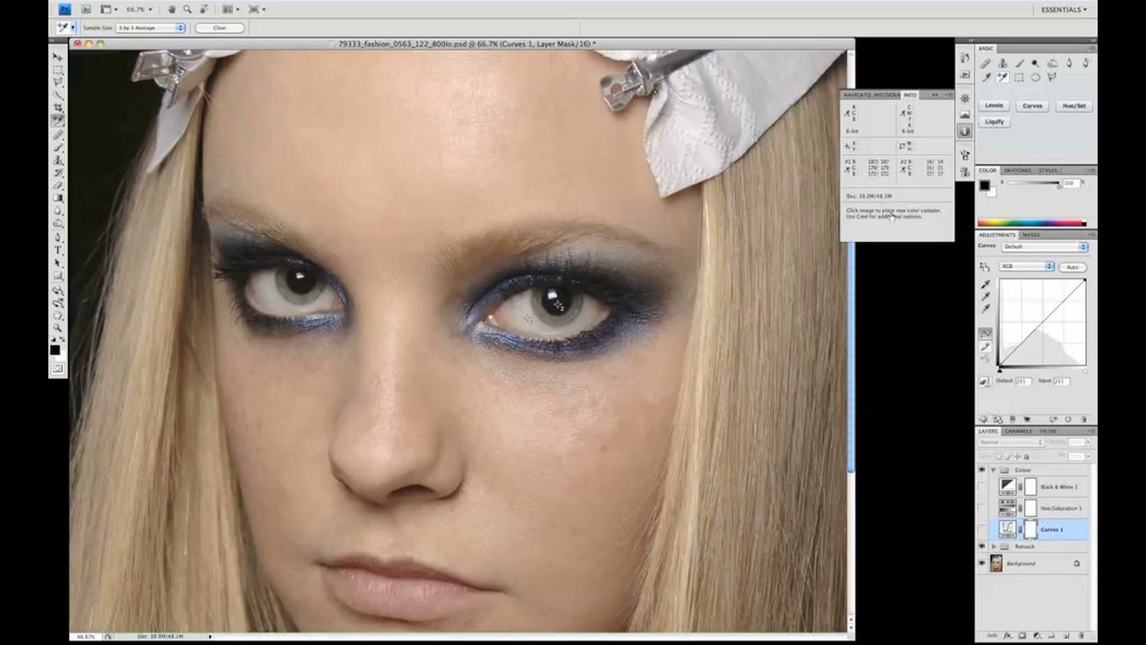
# Step: Turn on Curves 1 and switch its curve to the Red channel
pyautogui.click(981, 530)
pyautogui.click(1006, 529)
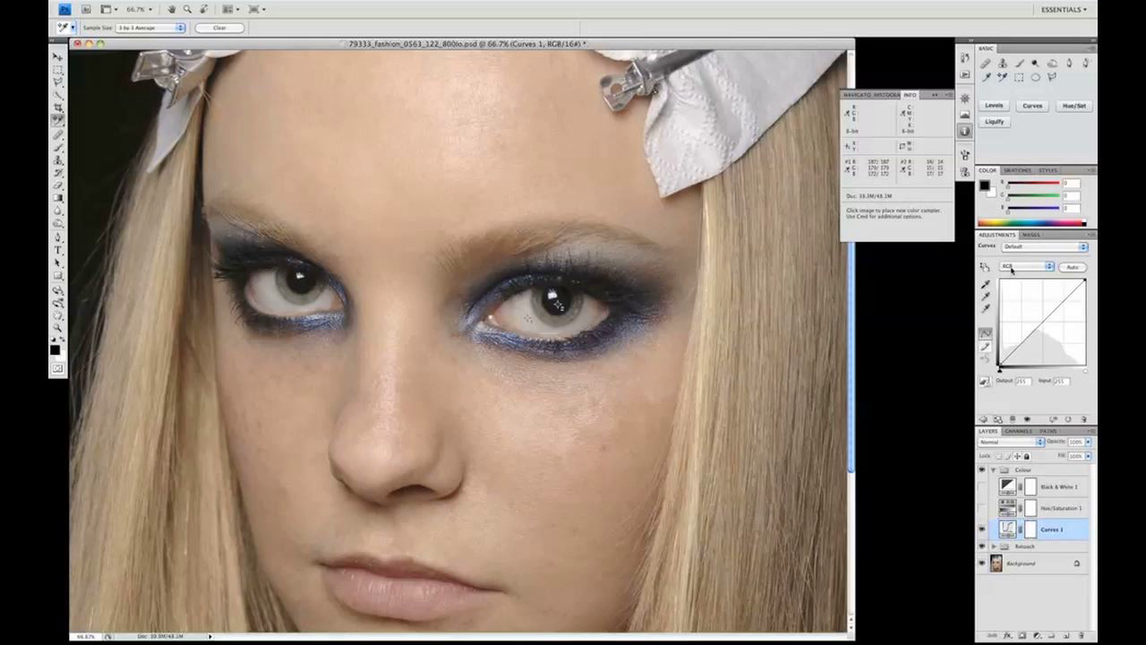
pyautogui.click(1012, 267)
pyautogui.click(1014, 275)
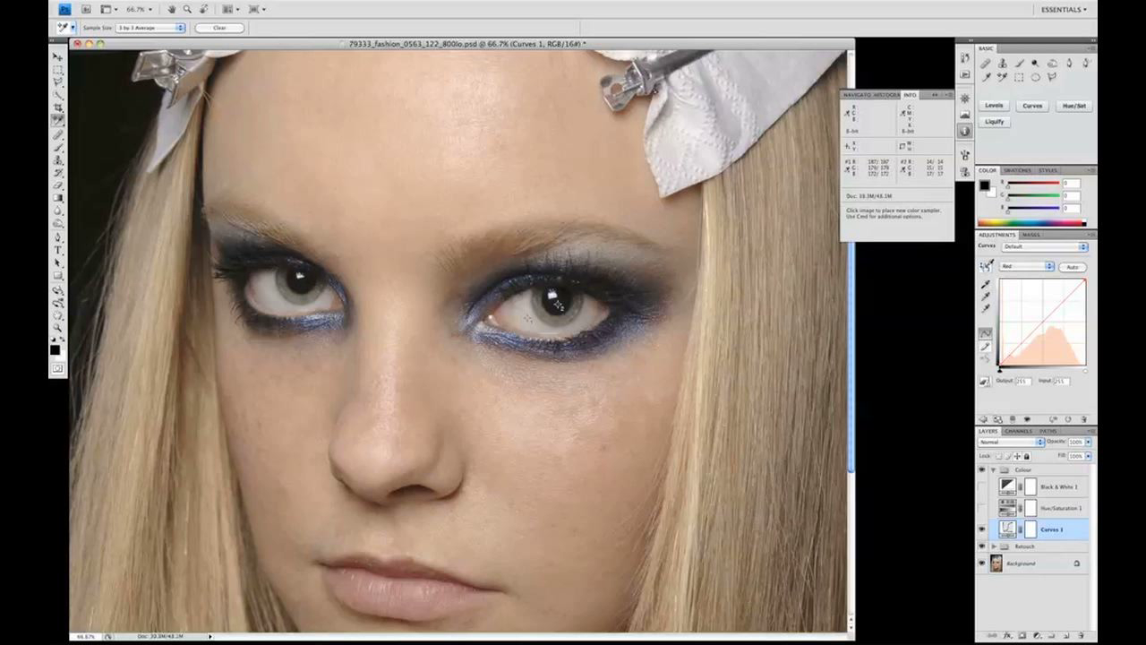
# Step: Add red curve points from the eye white with the on-image hand and lower them slightly
pyautogui.click(984, 267)
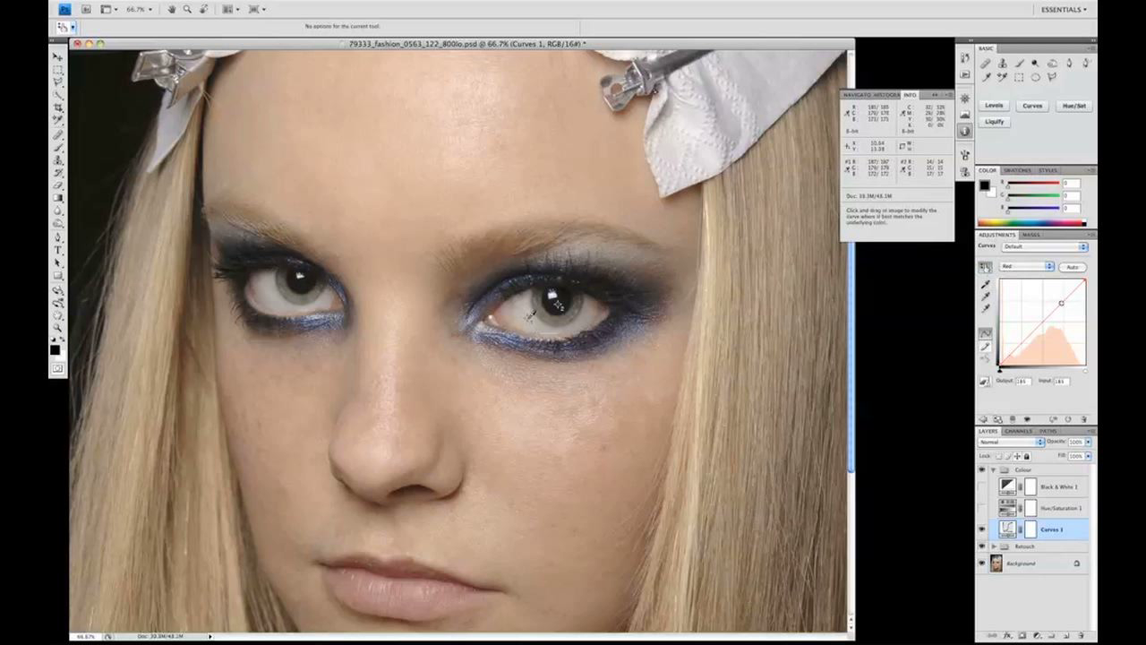
pyautogui.moveTo(526, 321); pyautogui.dragTo(529, 315)
pyautogui.moveTo(527, 319); pyautogui.dragTo(533, 331)
pyautogui.click(532, 337)
pyautogui.press('Down')
pyautogui.press('Down')
pyautogui.press('Down')
pyautogui.press('Down')
pyautogui.press('Down')
pyautogui.press('Down')
pyautogui.press('Left')
pyautogui.press('Left')
pyautogui.press('Left')
pyautogui.press('Down')
pyautogui.press('Down')
# Step: Add and nudge a red midtone point, then delete an unwanted skin highlight point
pyautogui.click(602, 257)
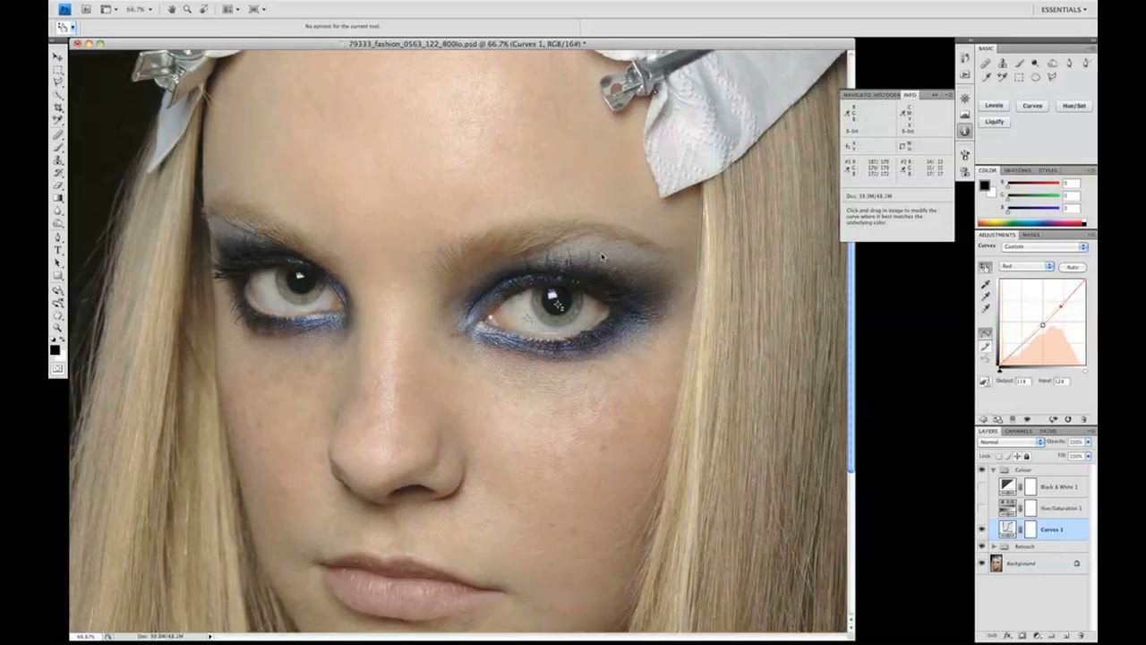
pyautogui.press('Left')
pyautogui.press('Left')
pyautogui.press('Left')
pyautogui.press('+')
pyautogui.press('-')
pyautogui.press('+')
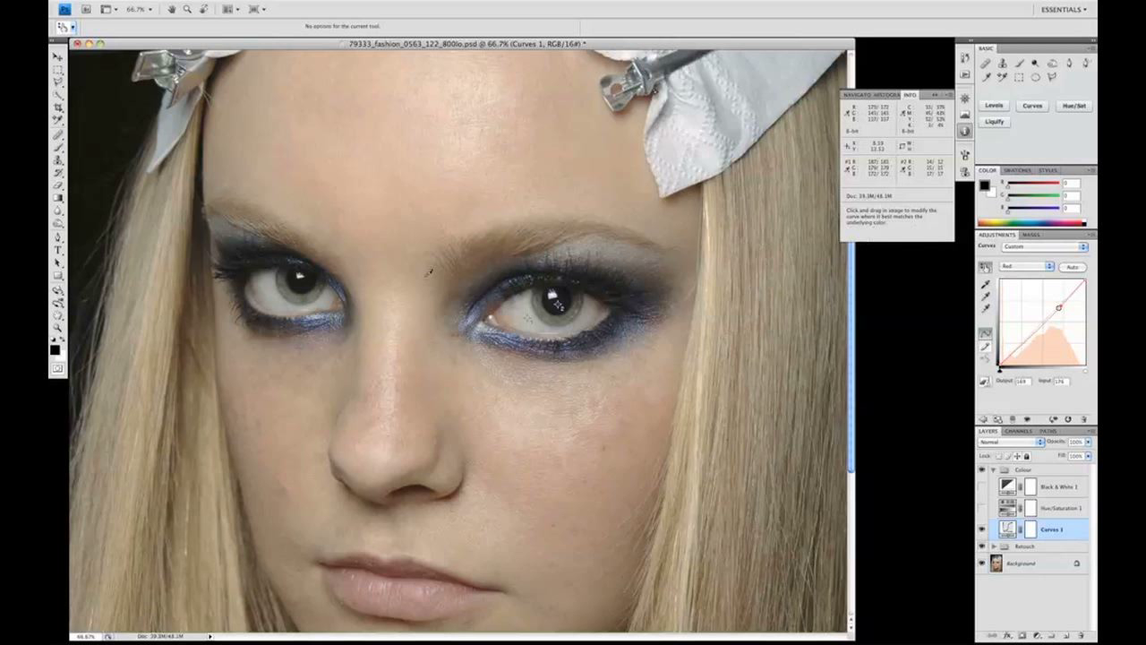
pyautogui.click(399, 307)
pyautogui.press('Delete')
# Step: Switch Curves 1 to the Blue channel and add a point from the eye white
pyautogui.click(1019, 267)
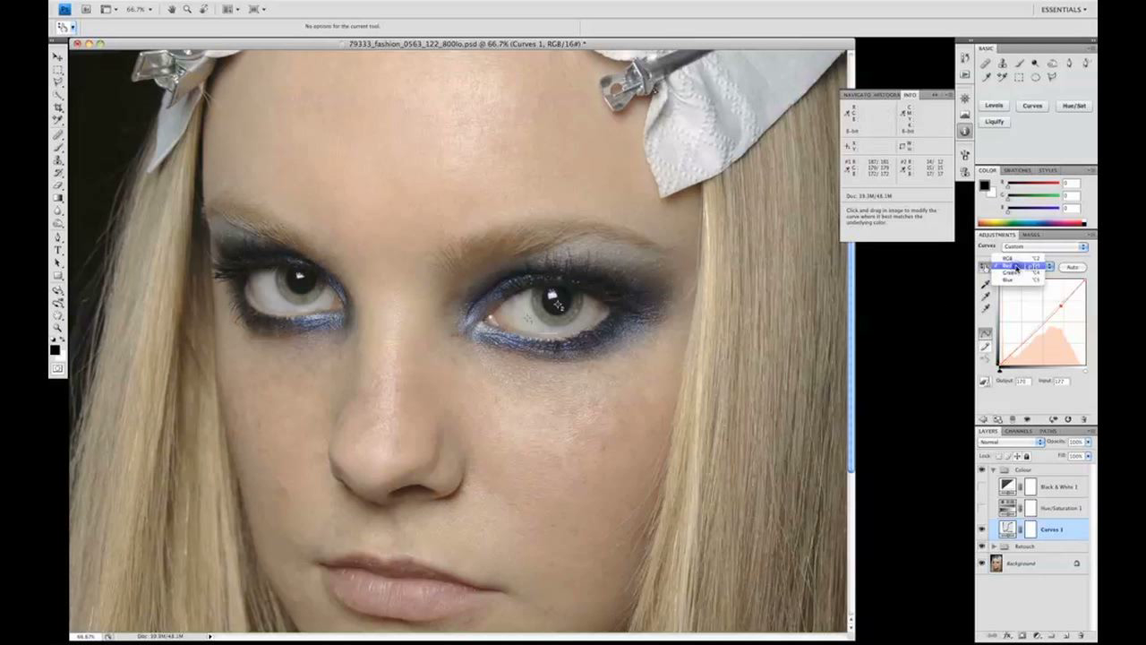
pyautogui.click(1017, 285)
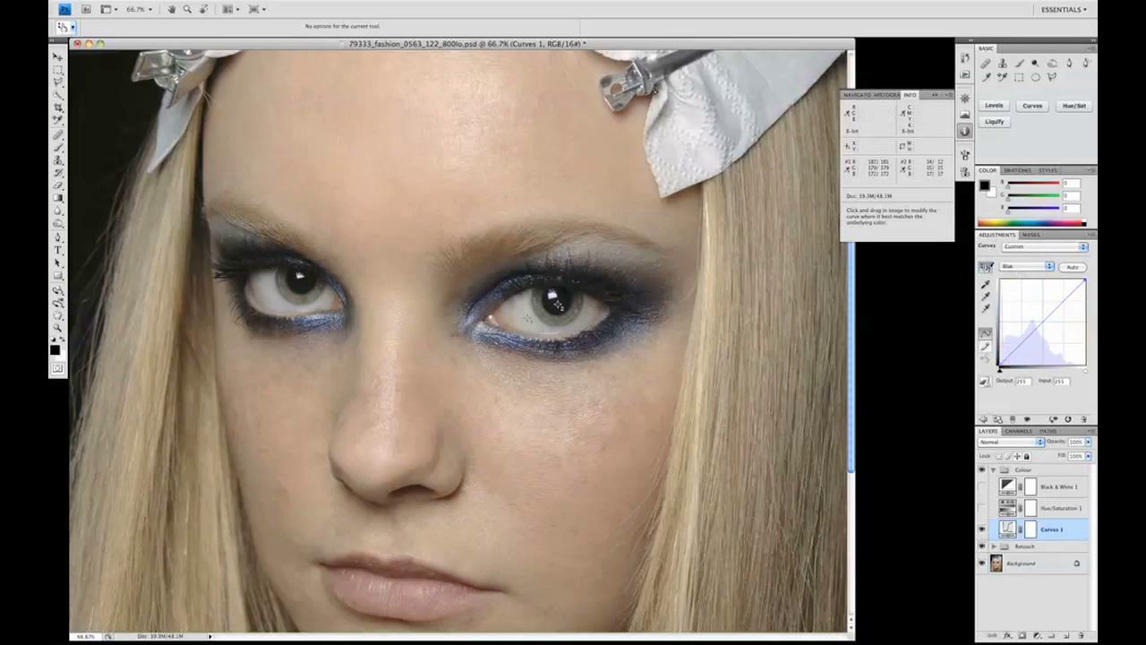
pyautogui.click(985, 267)
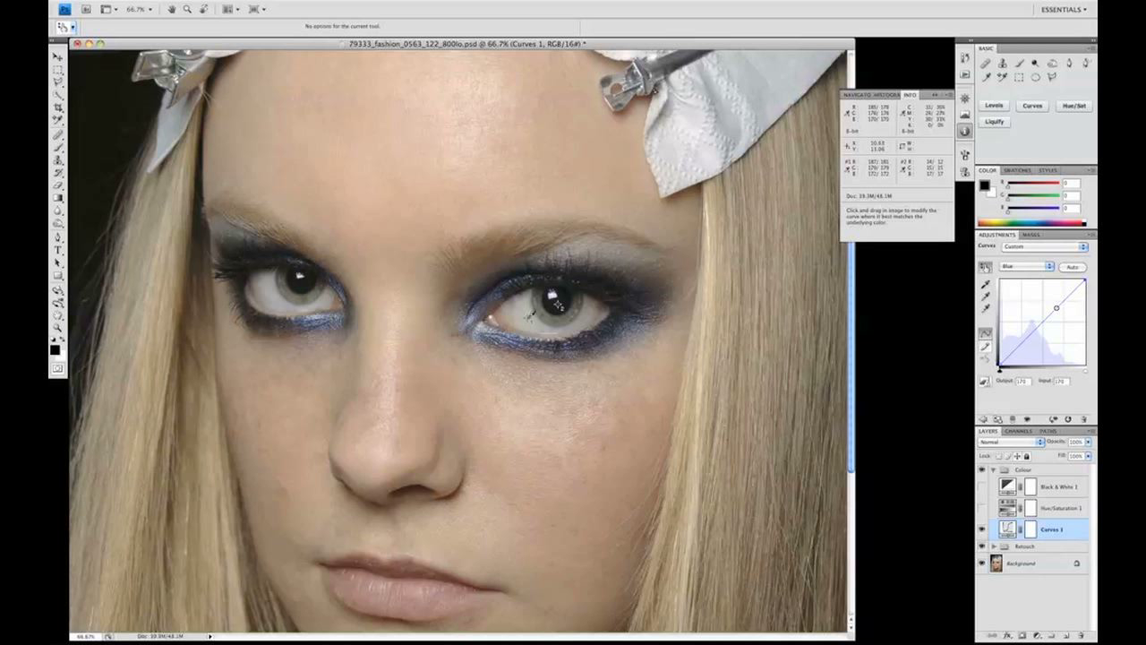
pyautogui.moveTo(528, 320); pyautogui.dragTo(530, 322)
pyautogui.press('Up')
pyautogui.press('Up')
pyautogui.press('Left')
pyautogui.press('Left')
pyautogui.press('Left')
# Step: Fine-tune the blue eye-white point with small up, down, left and right nudges
pyautogui.press('Up')
pyautogui.press('Up')
pyautogui.press('Up')
pyautogui.press('Up')
pyautogui.press('Down')
pyautogui.press('Down')
pyautogui.press('Down')
pyautogui.press('Down')
pyautogui.press('Left')
pyautogui.press('Left')
pyautogui.press('Down')
pyautogui.press('Down')
pyautogui.press('Left')
pyautogui.press('Left')
pyautogui.press('Left')
pyautogui.press('Left')
pyautogui.press('Left')
pyautogui.press('Left')
pyautogui.press('Down')
pyautogui.press('Up')
pyautogui.press('Up')
pyautogui.press('Right')
pyautogui.press('Up')
pyautogui.press('Up')
# Step: Add a blue shadow point, then hide and reshow Curves 1 to compare
pyautogui.click(527, 348)
pyautogui.click(983, 529)
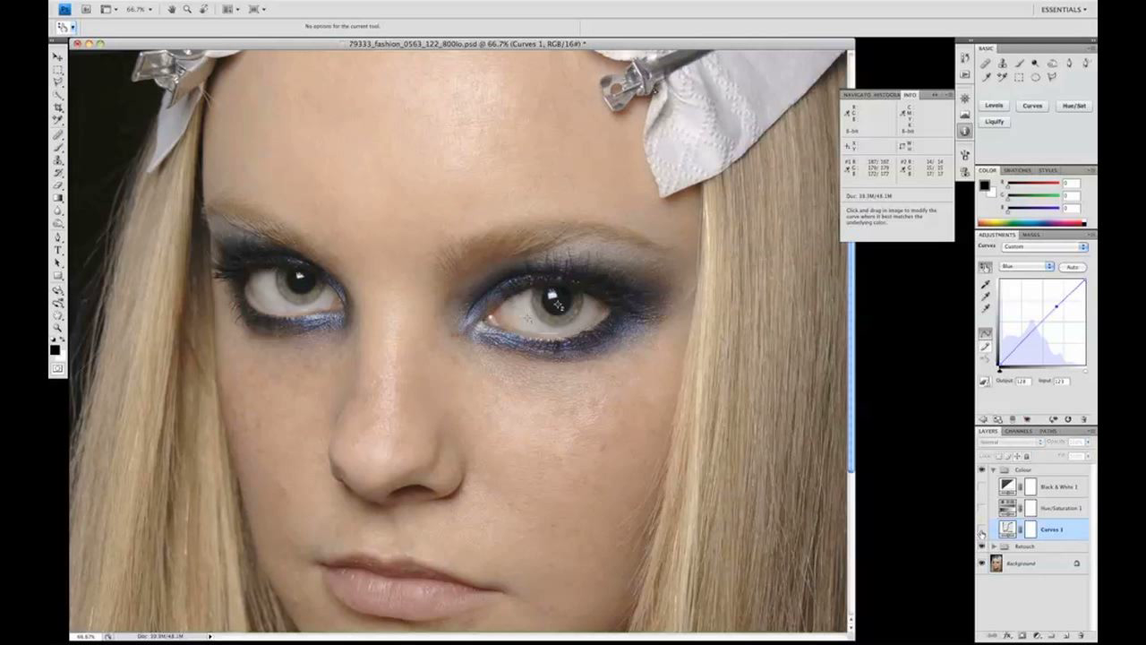
pyautogui.click(982, 530)
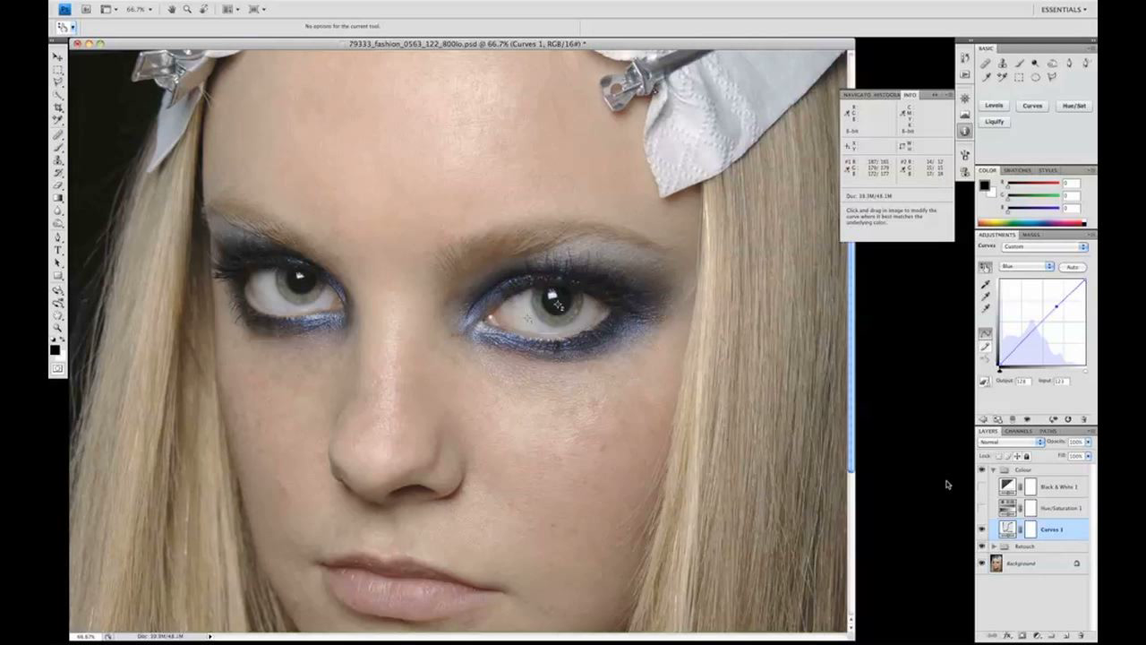
# Step: Switch Curves 1 to Green and lower the green curve from the pupil and midtones
pyautogui.click(1050, 267)
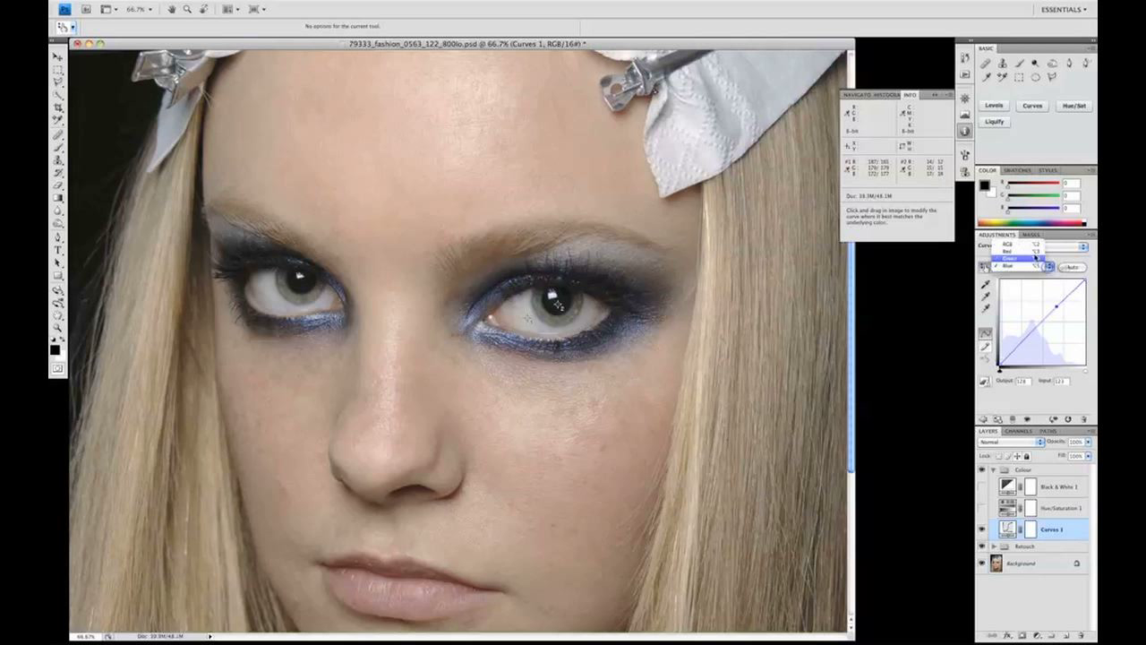
pyautogui.click(1034, 252)
pyautogui.click(1036, 266)
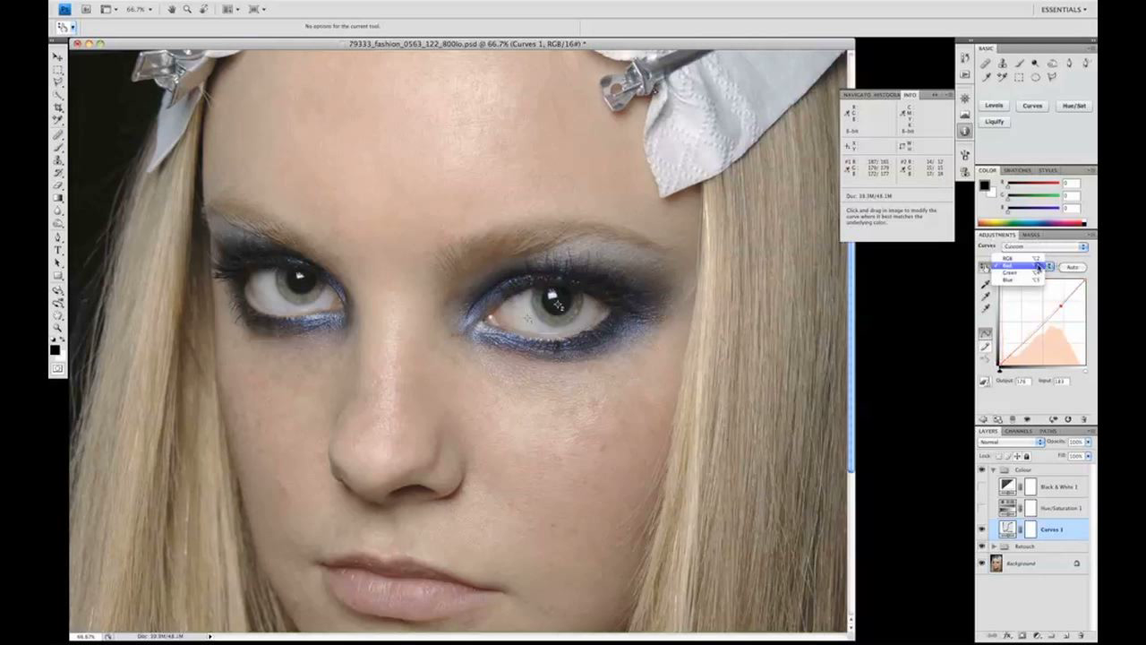
pyautogui.click(1035, 274)
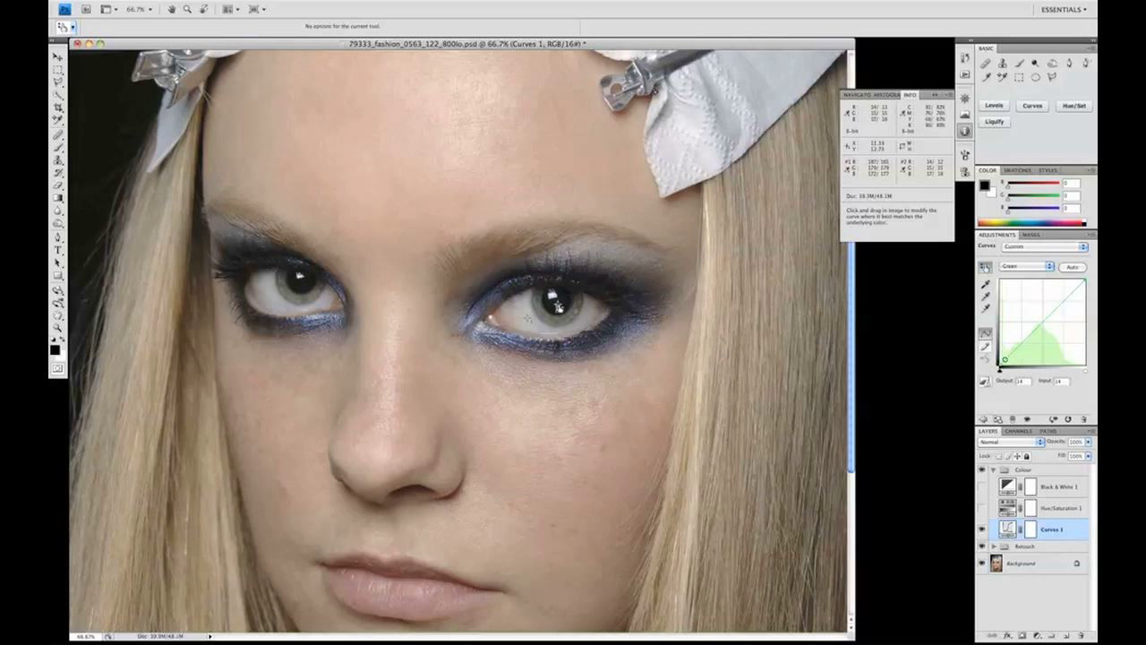
pyautogui.click(557, 304)
pyautogui.moveTo(557, 304); pyautogui.dragTo(557, 306)
pyautogui.moveTo(614, 230); pyautogui.dragTo(614, 232)
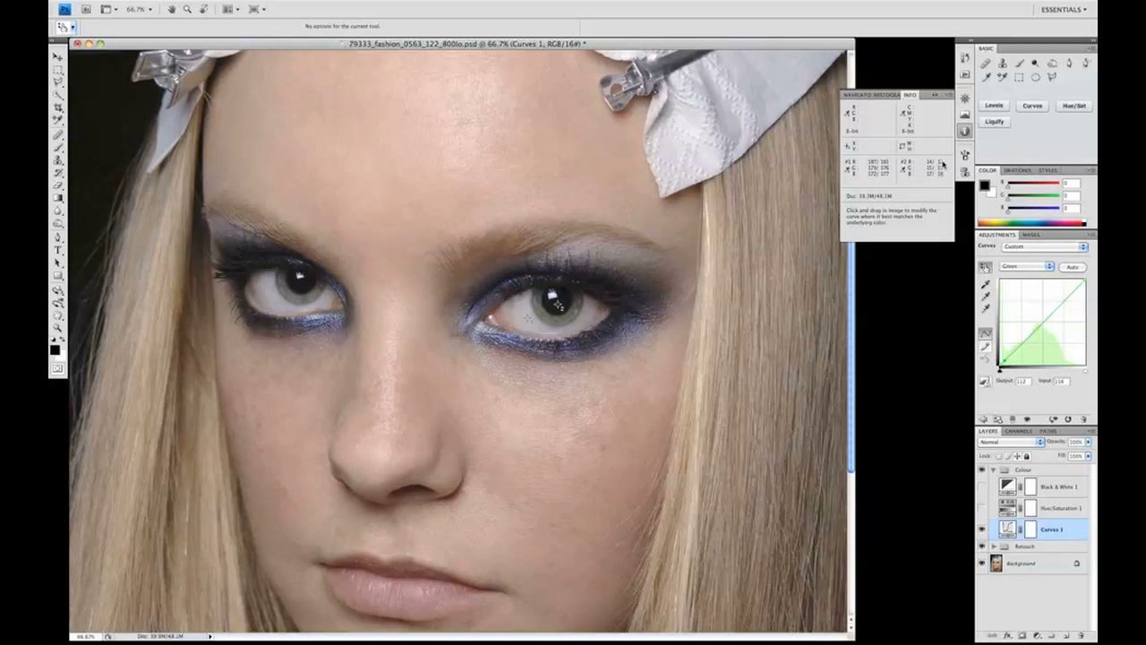
# Step: Add a blue shadow point from the pupil, nudge its output, then compare Curves 1 off and on
pyautogui.click(1020, 266)
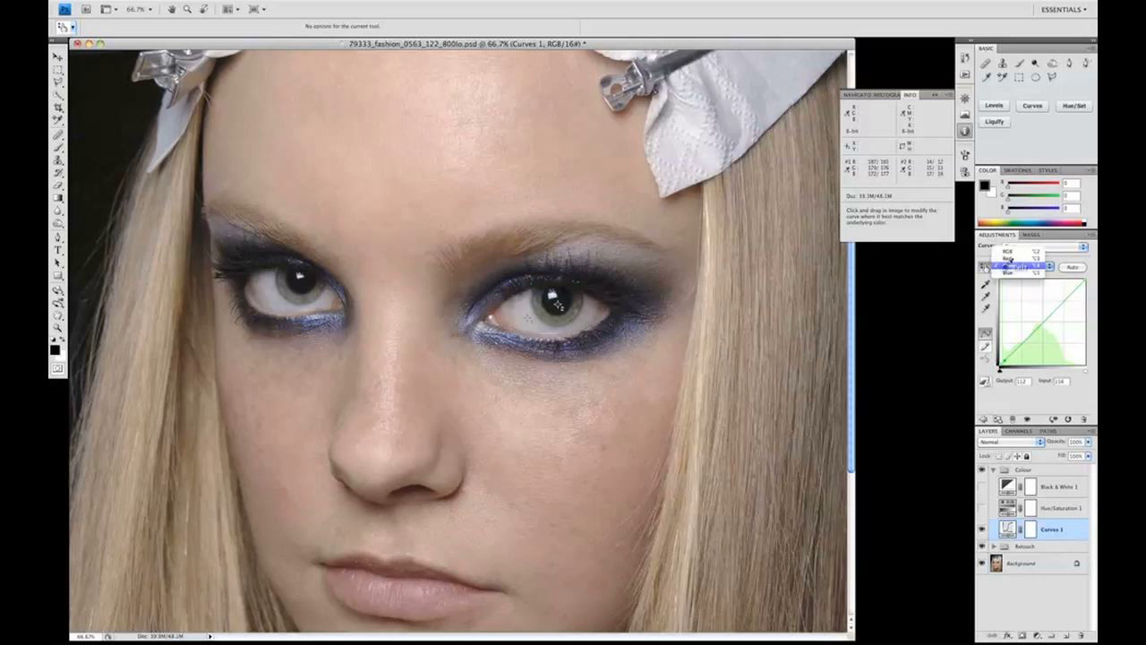
pyautogui.click(1021, 277)
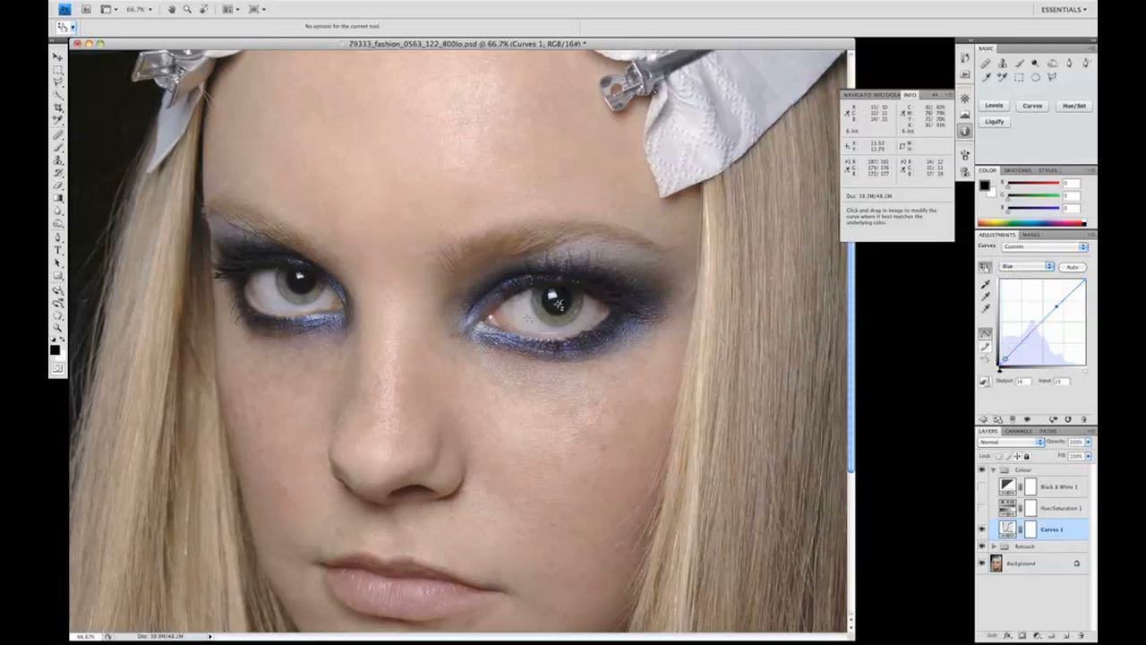
pyautogui.click(556, 304)
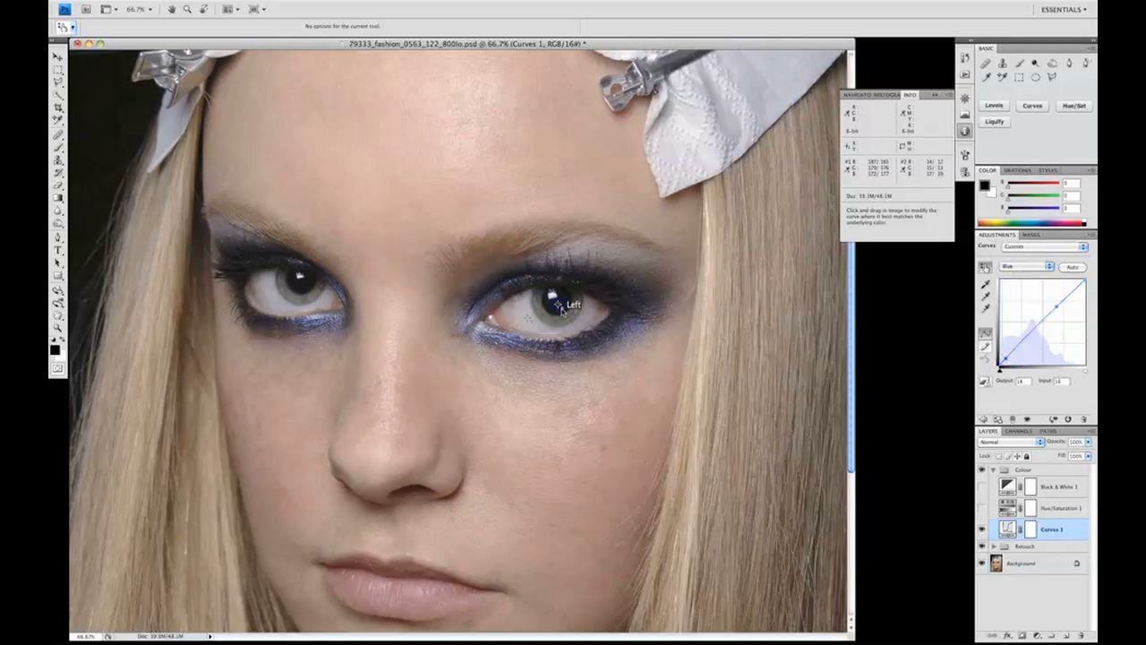
pyautogui.click(1059, 308)
pyautogui.press('-')
pyautogui.press('Down')
pyautogui.press('Down')
pyautogui.press('Down')
pyautogui.press('Up')
pyautogui.press('Up')
pyautogui.click(982, 531)
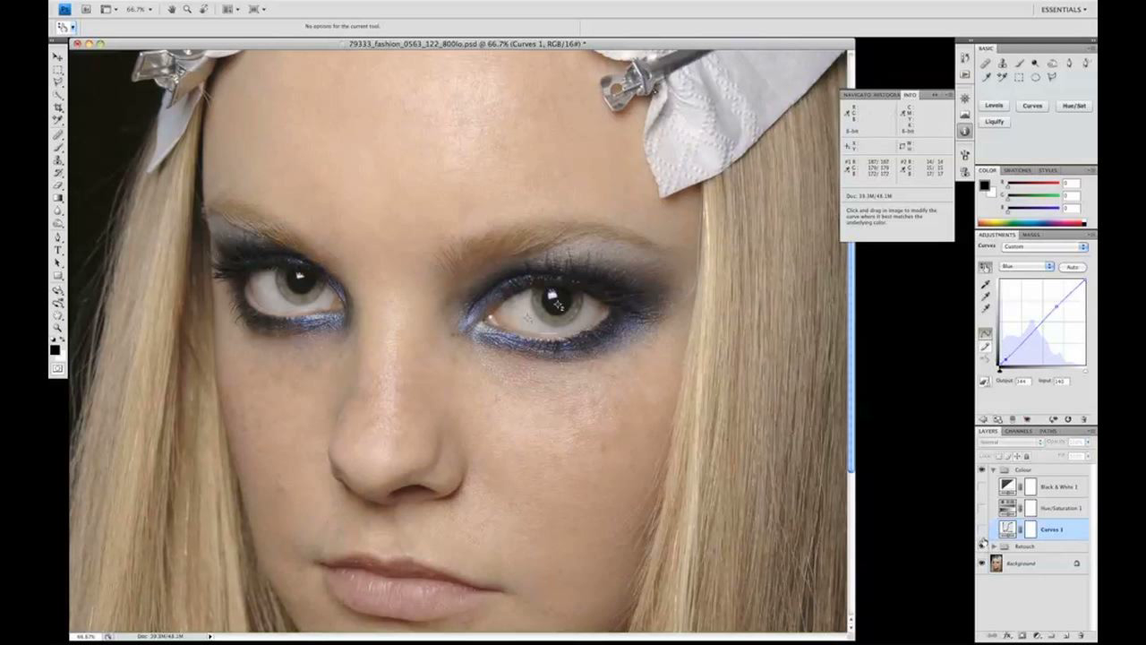
pyautogui.click(982, 530)
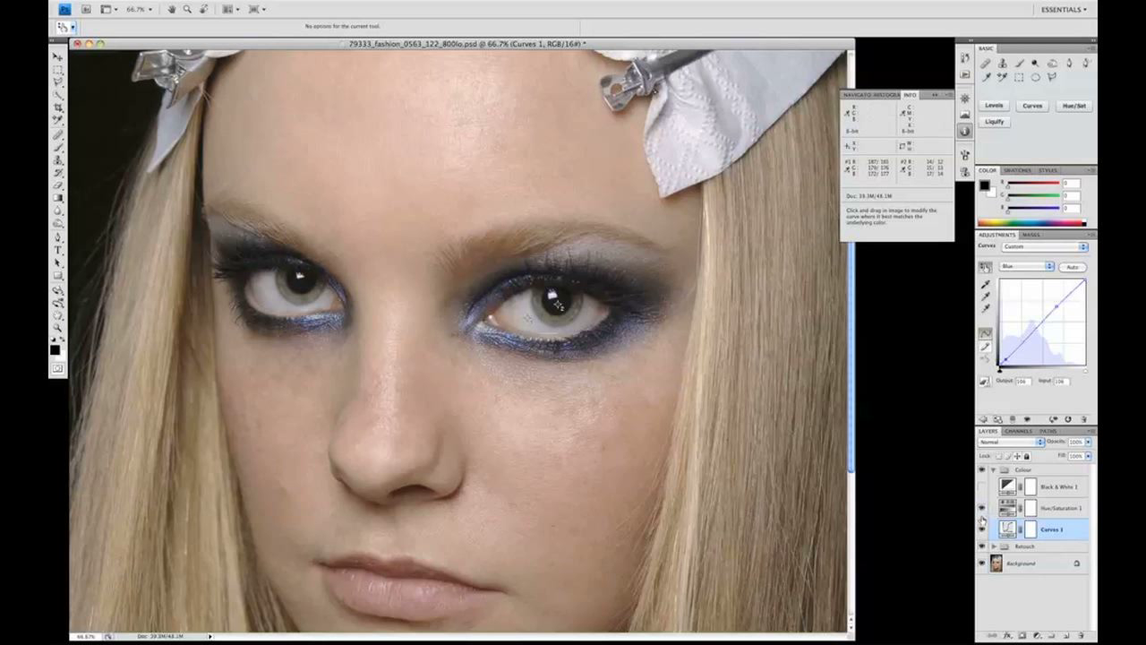
# Step: Lower the saturation of the Reds slightly in Hue/Saturation 1
pyautogui.click(1007, 508)
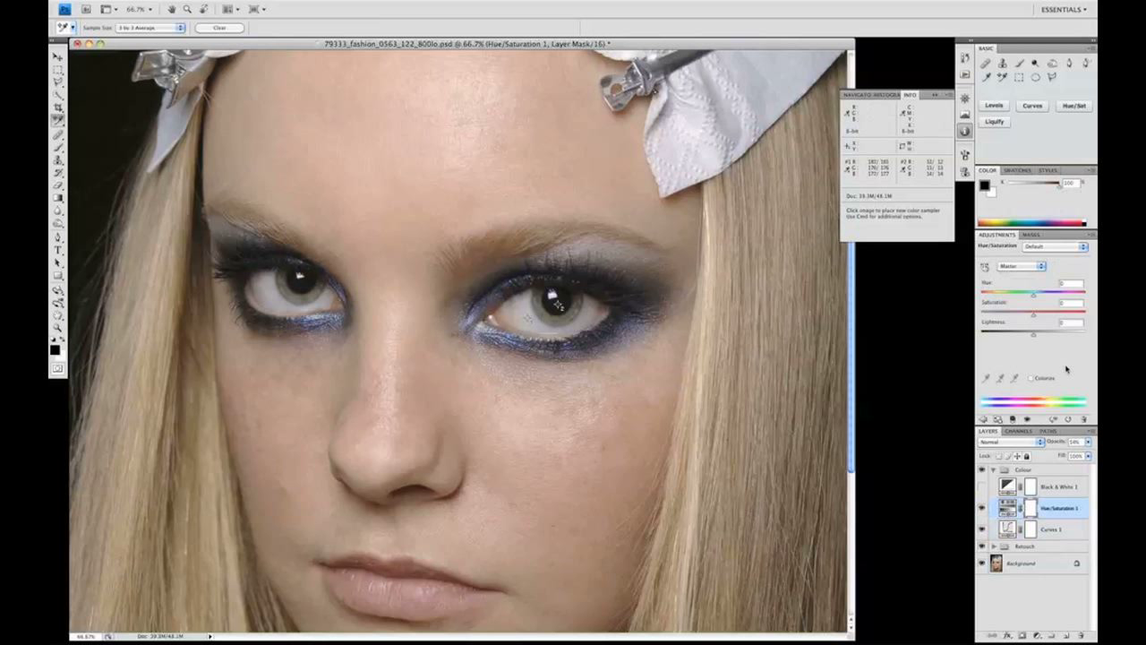
pyautogui.click(1042, 267)
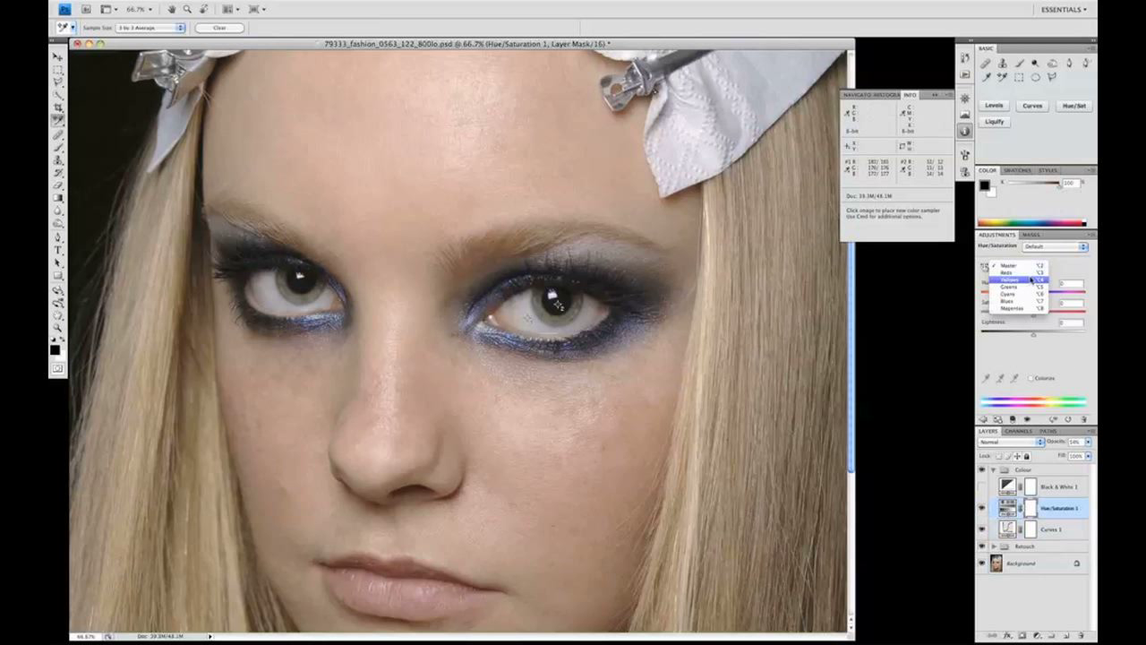
pyautogui.click(1028, 272)
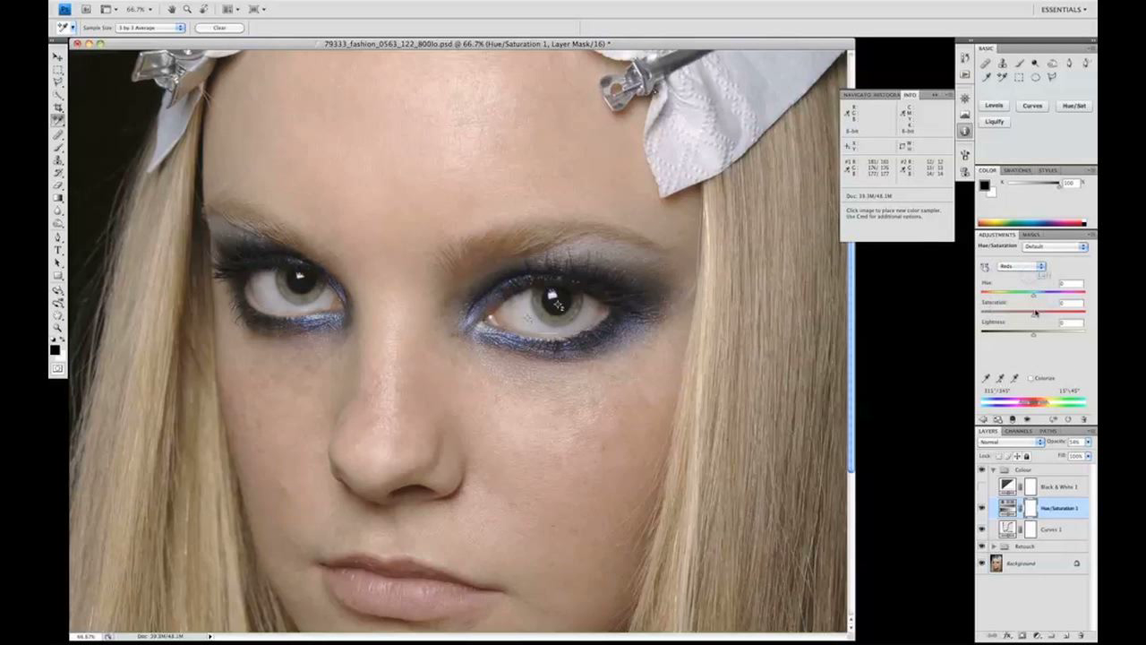
pyautogui.moveTo(1034, 317); pyautogui.dragTo(1031, 317)
# Step: Hide and reshow the Colour group to compare, then turn on Black & White 1
pyautogui.click(981, 471)
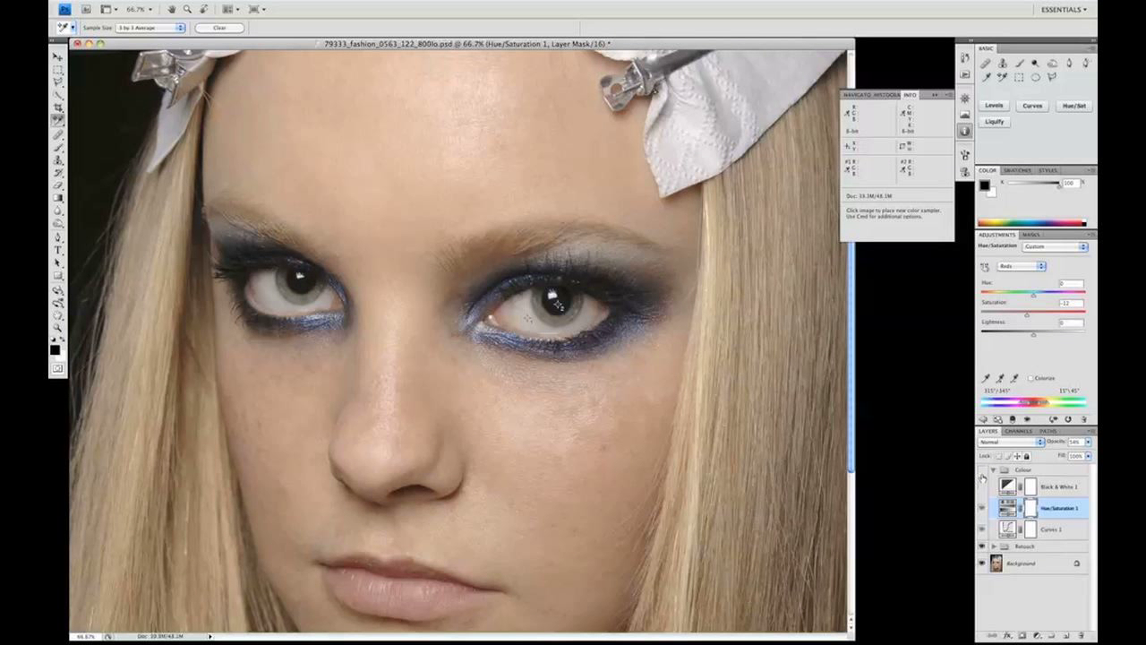
pyautogui.click(982, 471)
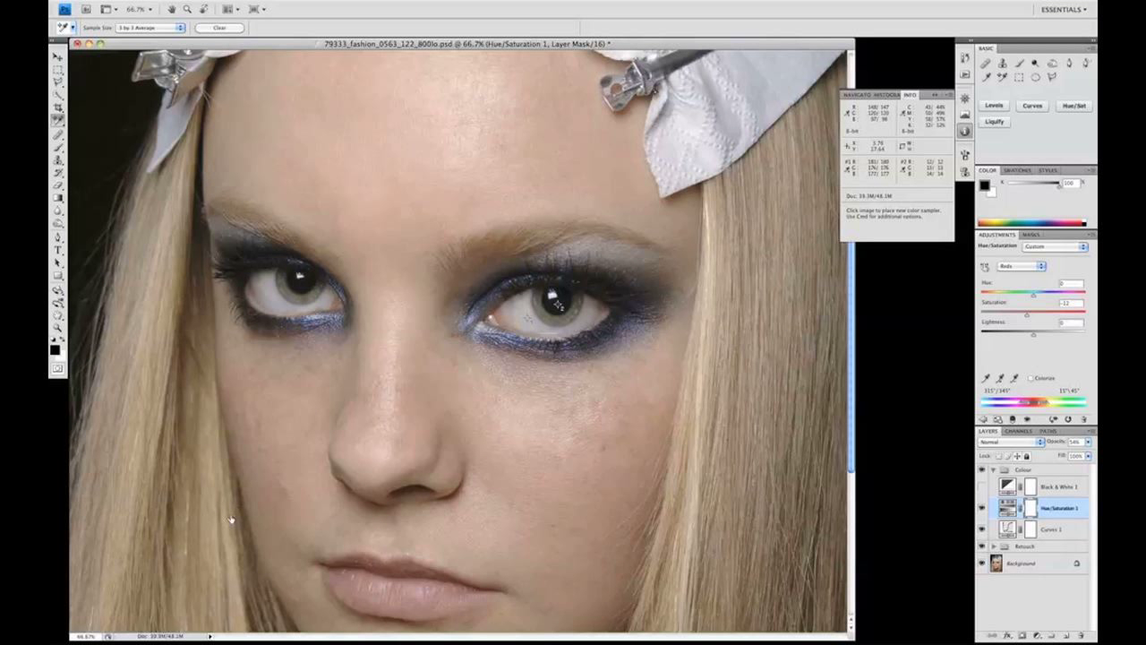
pyautogui.click(982, 486)
# Step: Select Black & White 1 and keep its preset on Default
pyautogui.click(1010, 486)
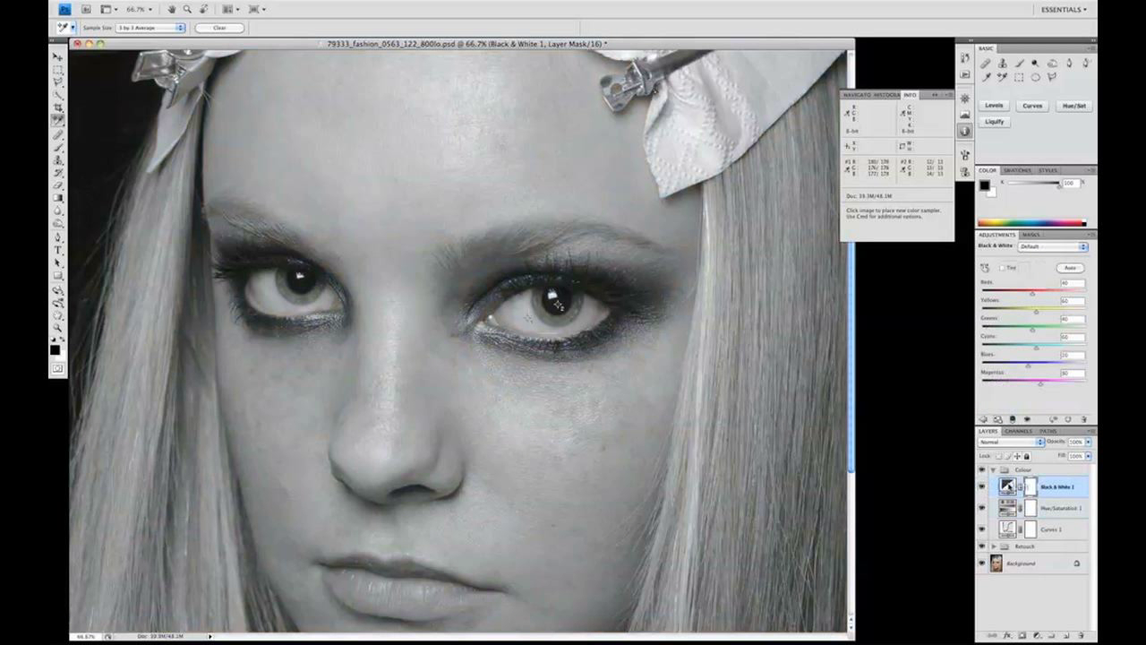
pyautogui.click(1037, 250)
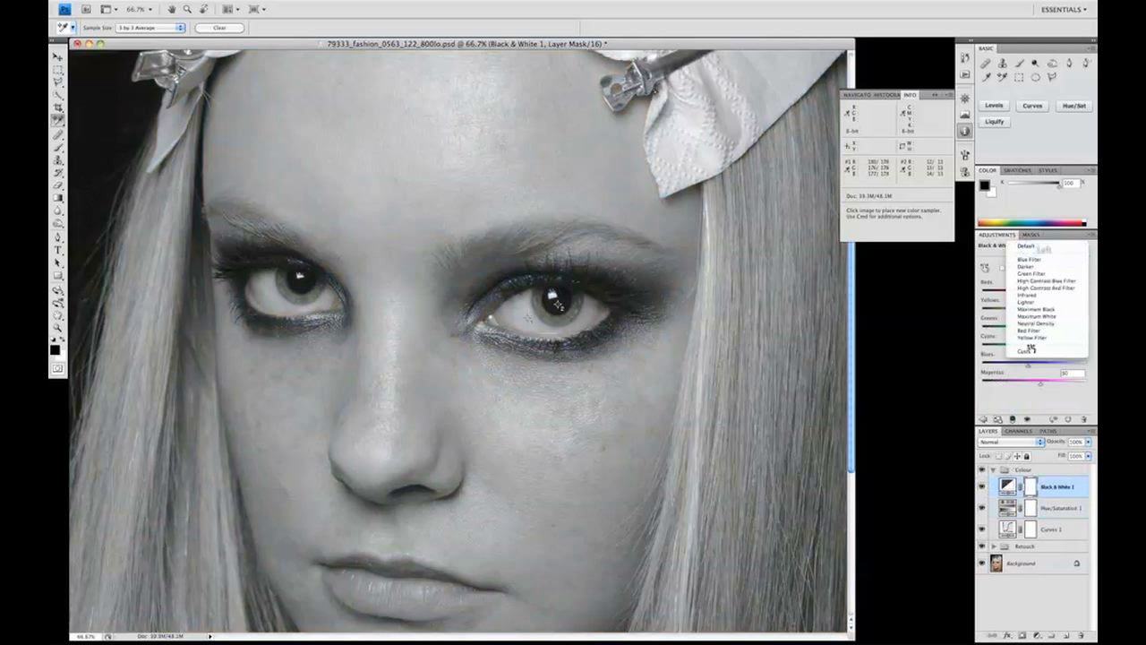
pyautogui.click(1026, 246)
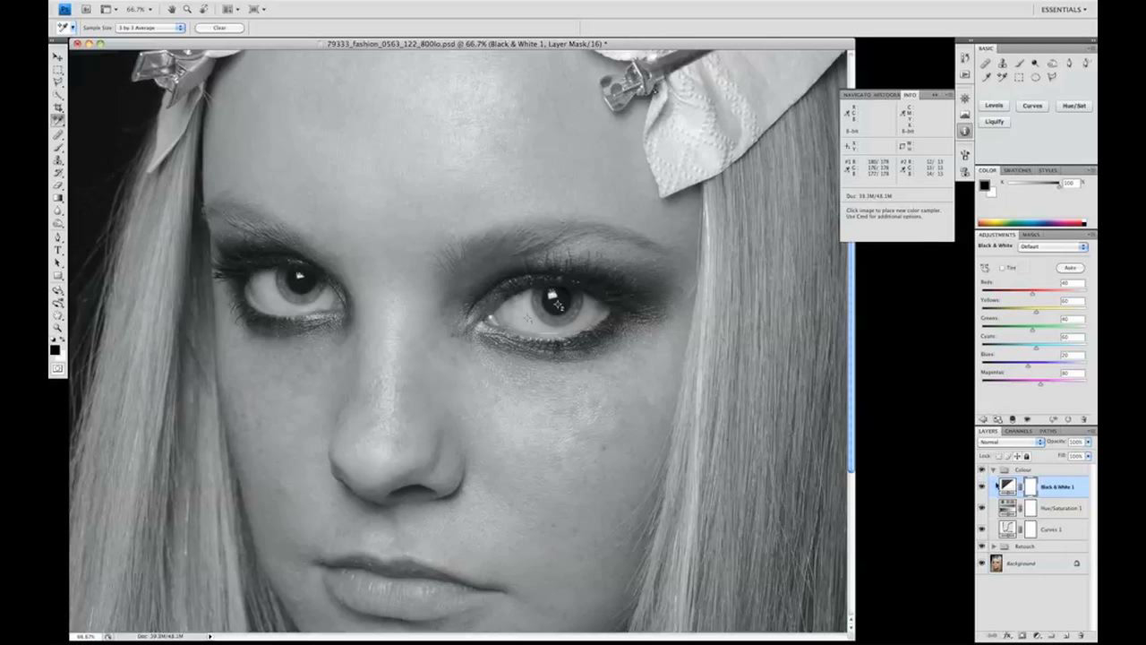
pyautogui.click(991, 443)
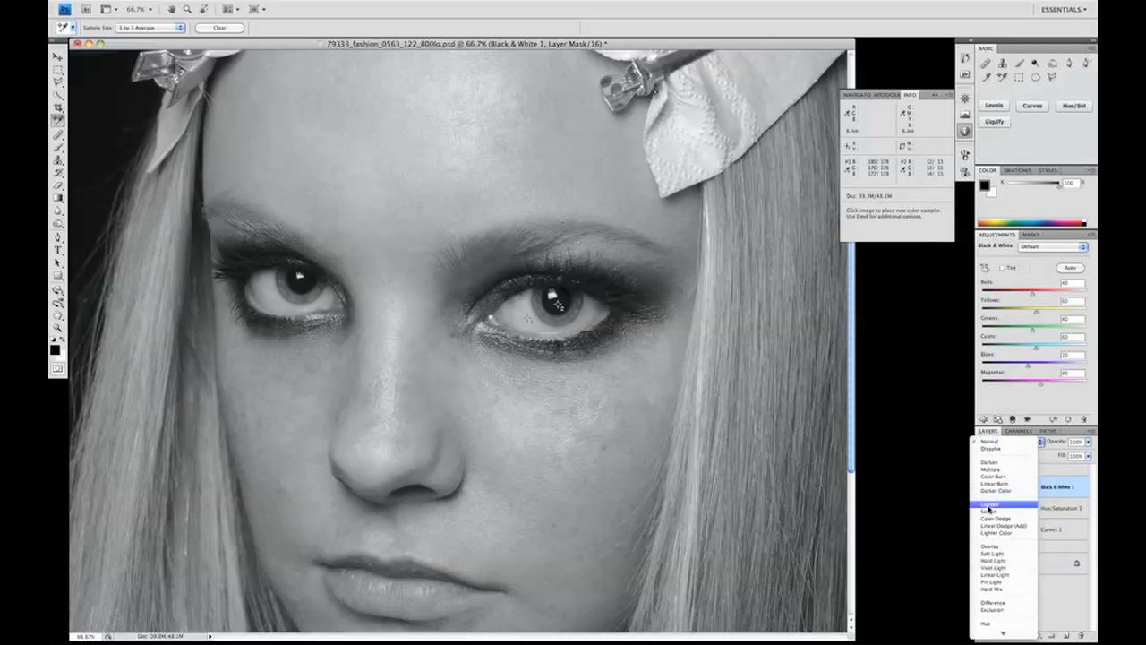
# Step: Set Black & White 1 to Soft Light blending at about 22% opacity
pyautogui.click(991, 554)
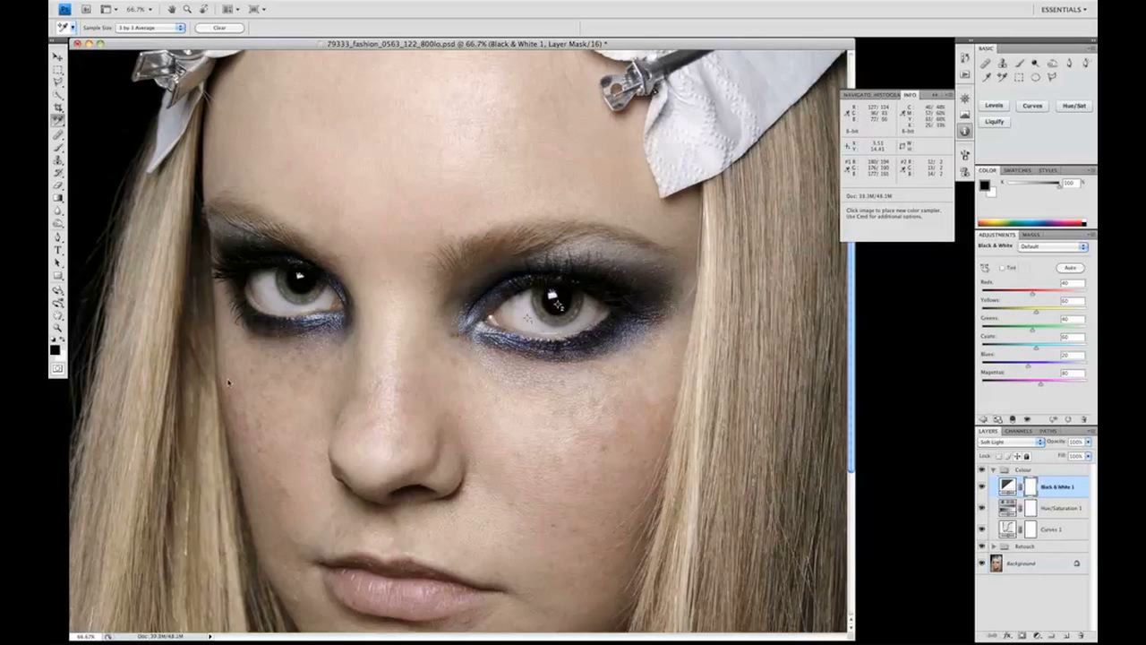
pyautogui.click(1087, 455)
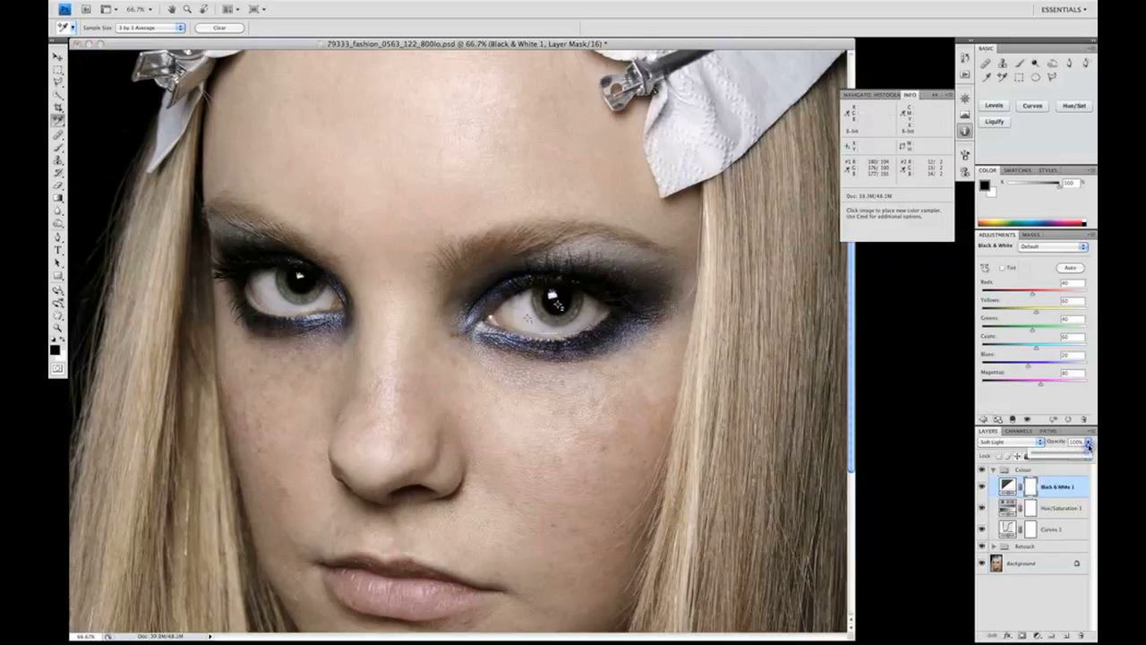
pyautogui.moveTo(1085, 454); pyautogui.dragTo(1049, 454)
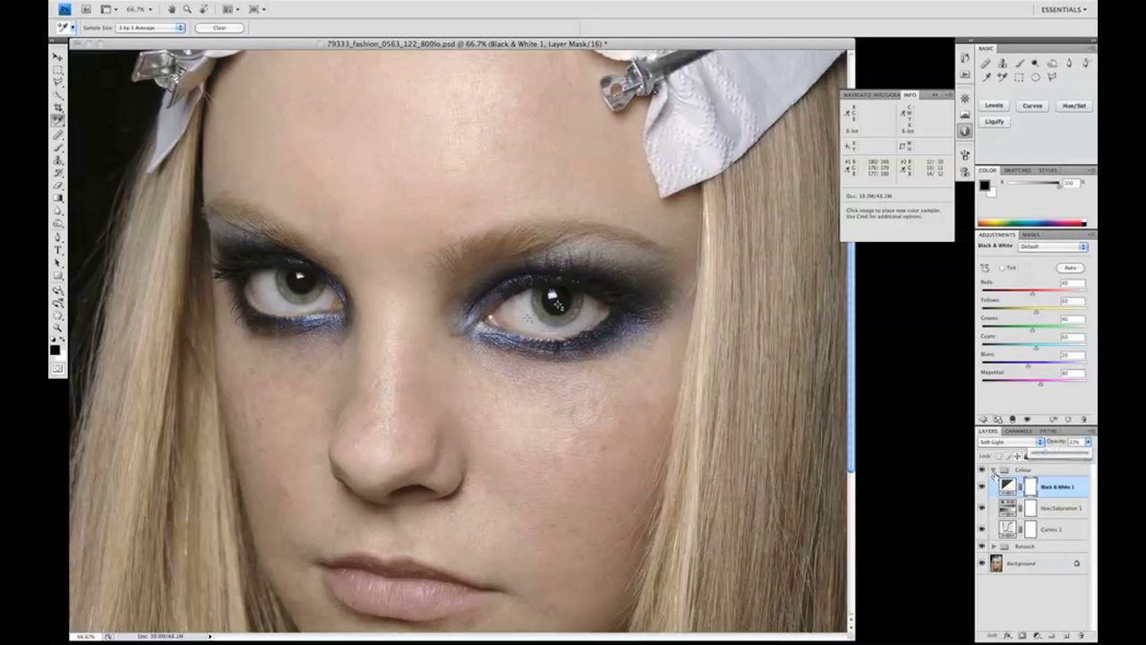
# Step: Collapse the Colour group and hide then reshow it to compare before and after
pyautogui.click(993, 474)
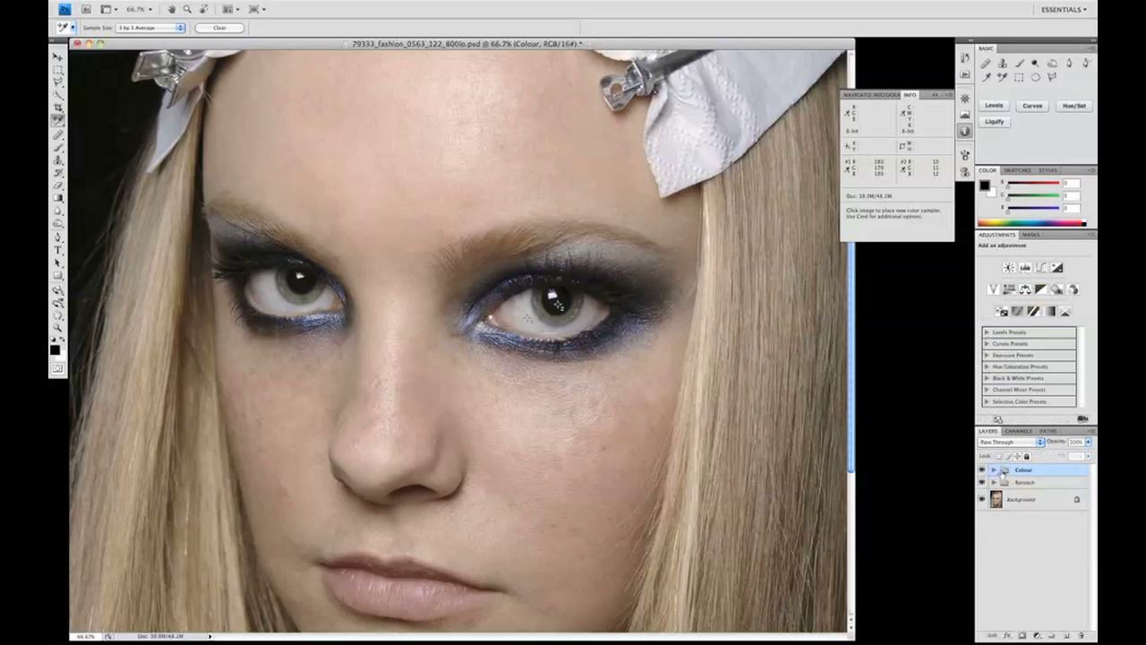
pyautogui.click(981, 471)
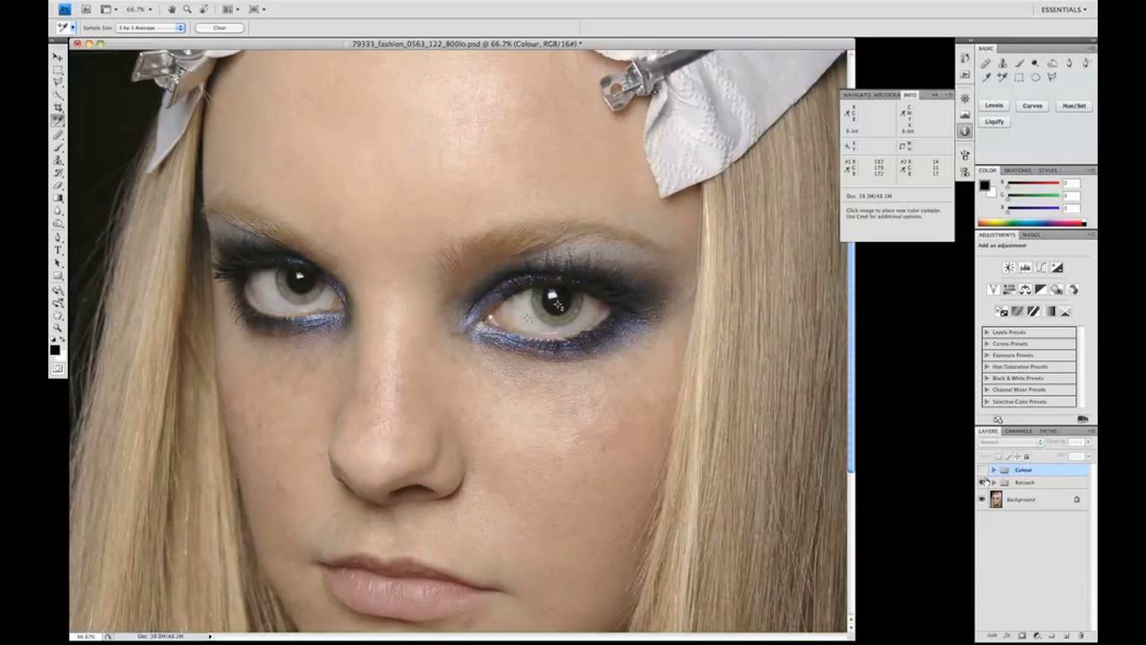
pyautogui.click(982, 470)
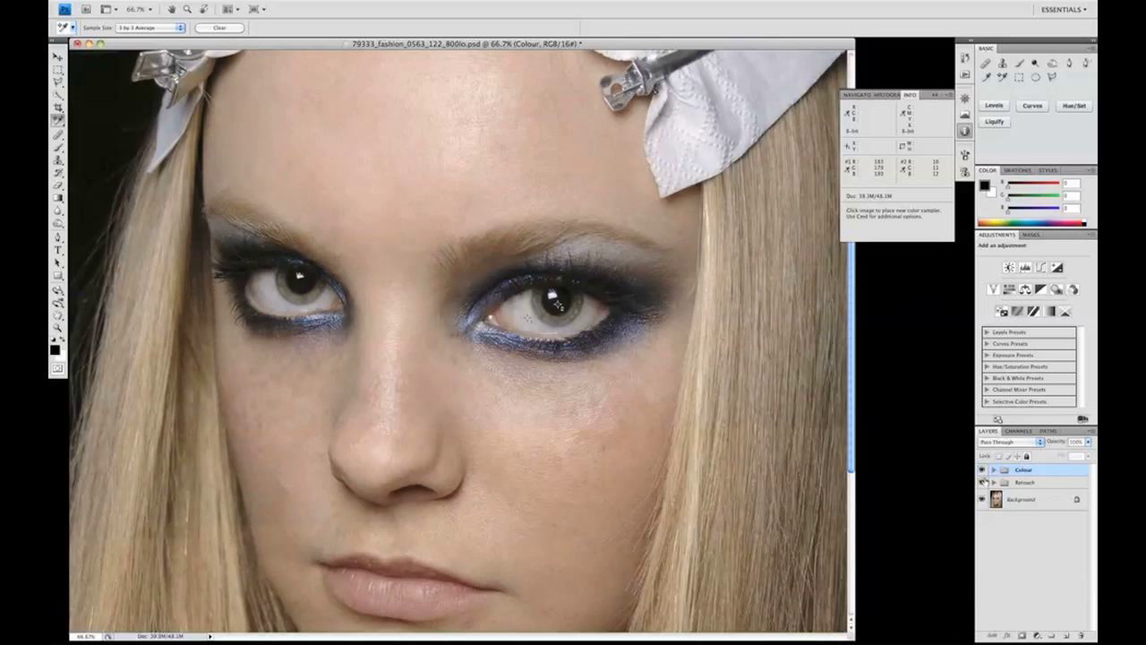